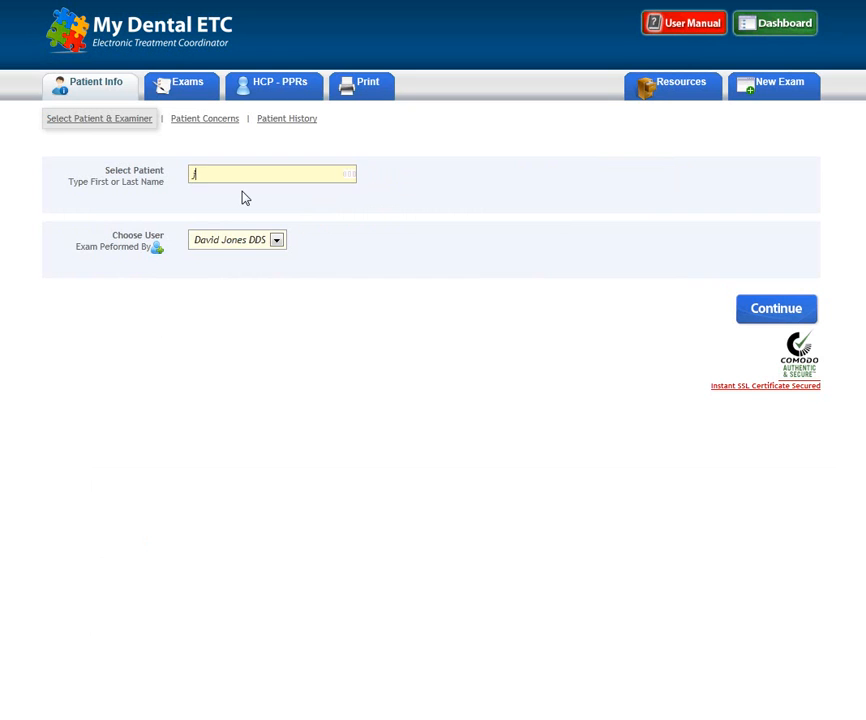
Select the existing patient by name, choose the first listed DDS as examiner, and proceed with the exam
{"action": "type", "text": "on"}
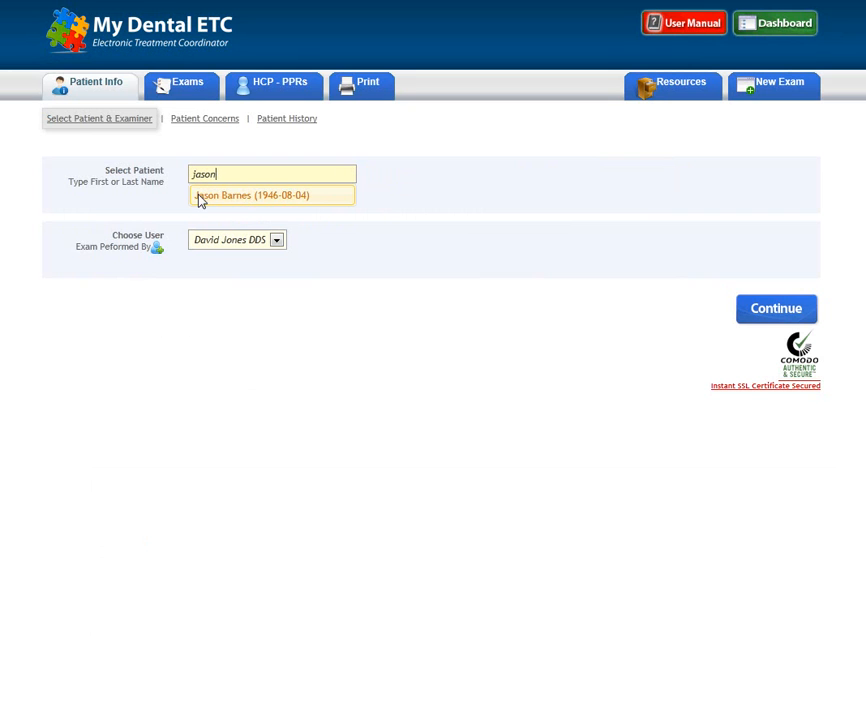
{"action": "left_click", "coordinate": [284, 197]}
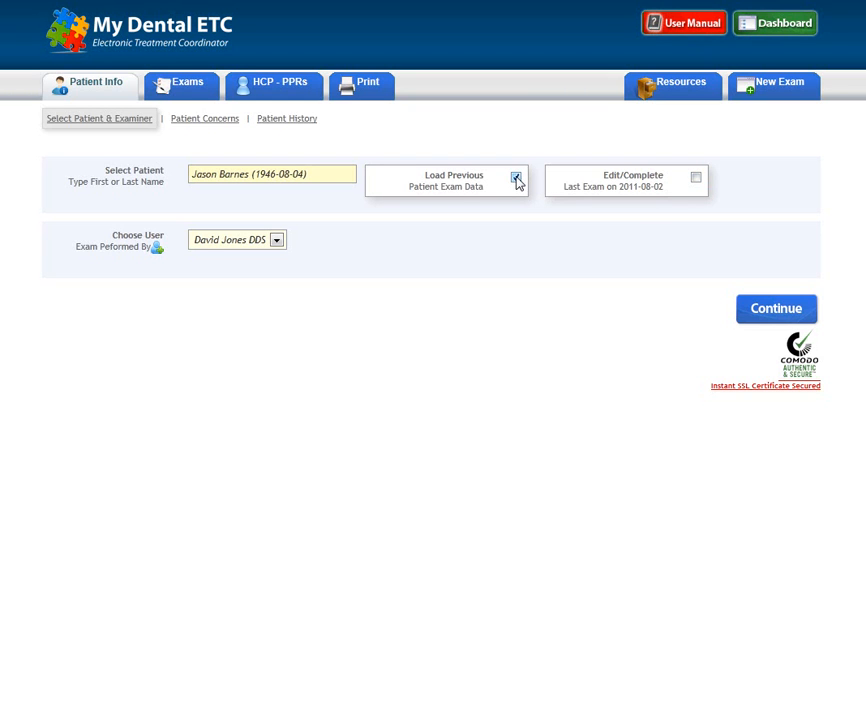
{"action": "left_click", "coordinate": [276, 240]}
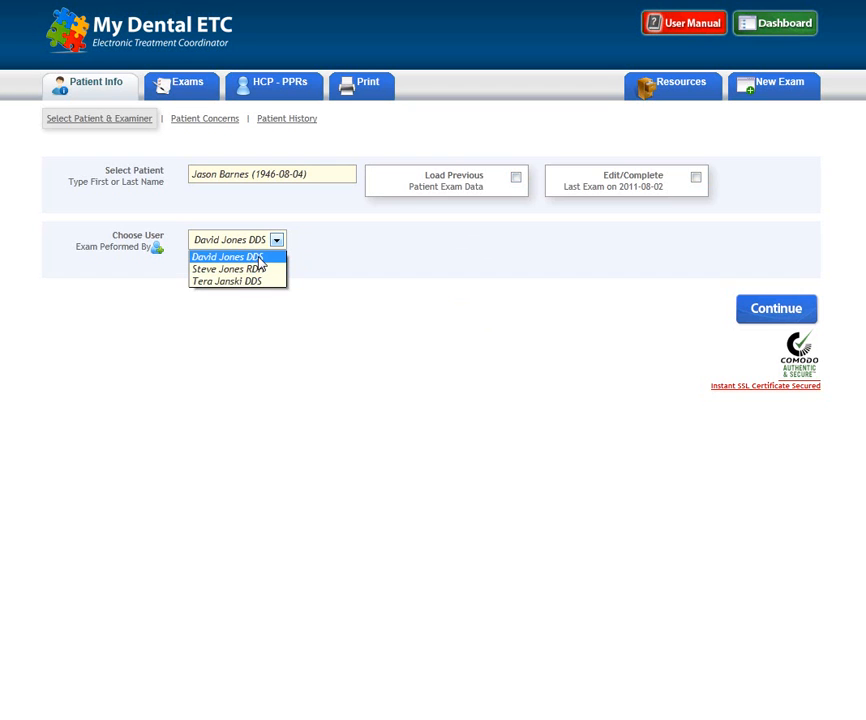
{"action": "left_click", "coordinate": [258, 257]}
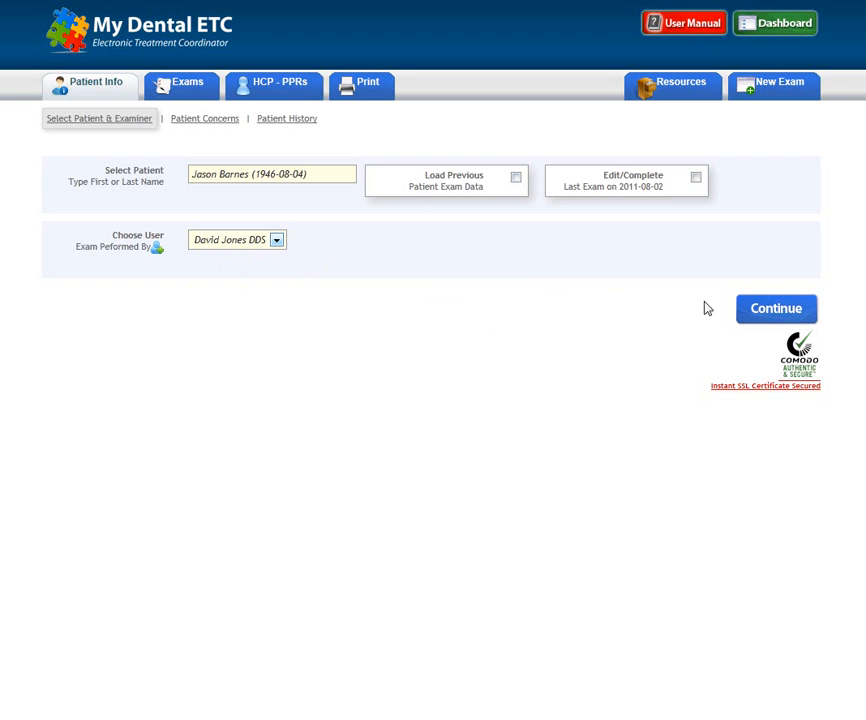
{"action": "left_click", "coordinate": [762, 312]}
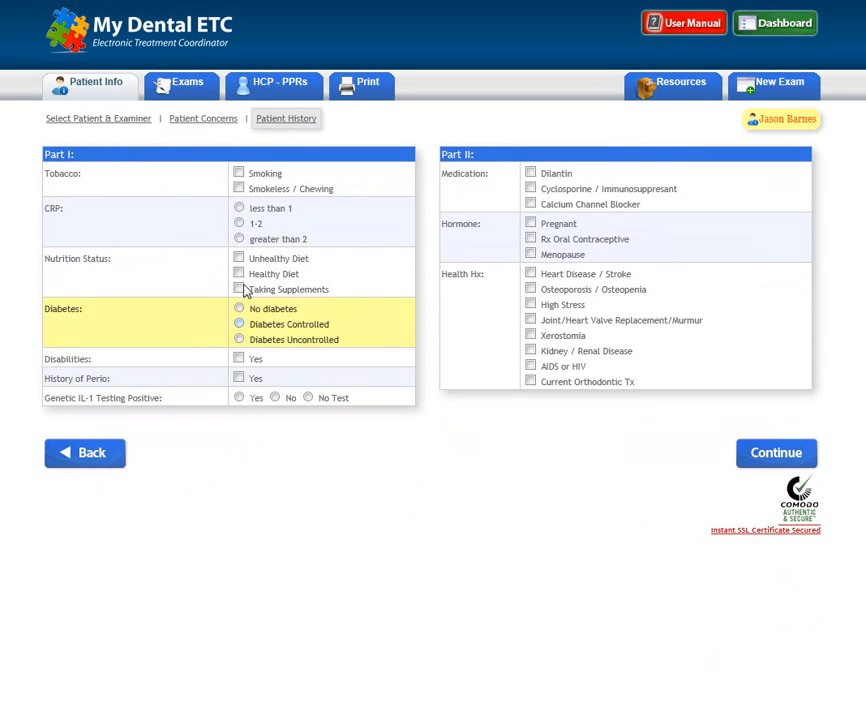
Record the patient history as smoking, CRP 1-2, healthy diet, disabilities, and high stress, and proceed to the exams
{"action": "left_click", "coordinate": [239, 174]}
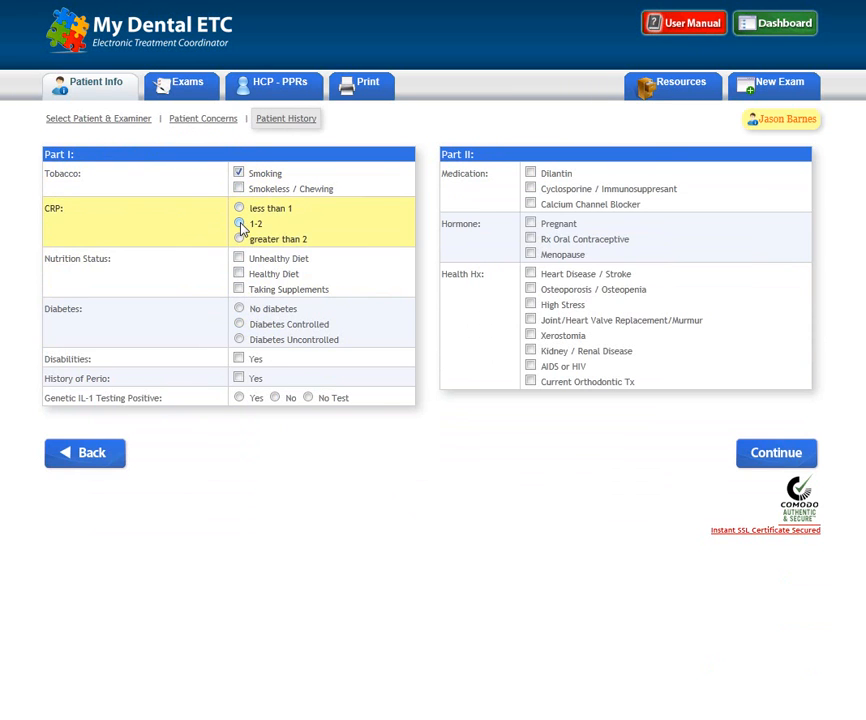
{"action": "left_click", "coordinate": [239, 223]}
{"action": "left_click", "coordinate": [239, 274]}
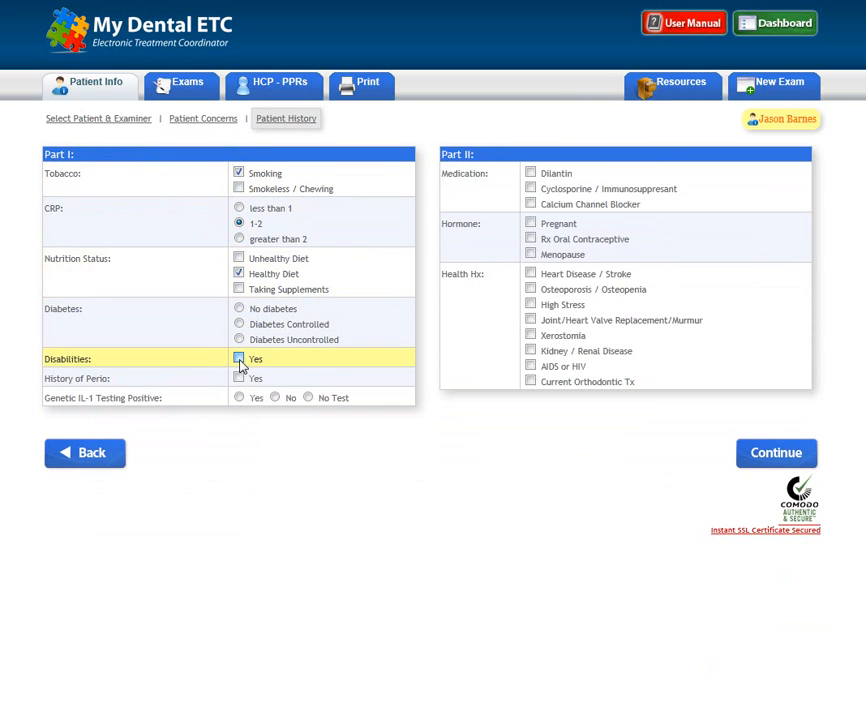
{"action": "left_click", "coordinate": [239, 358]}
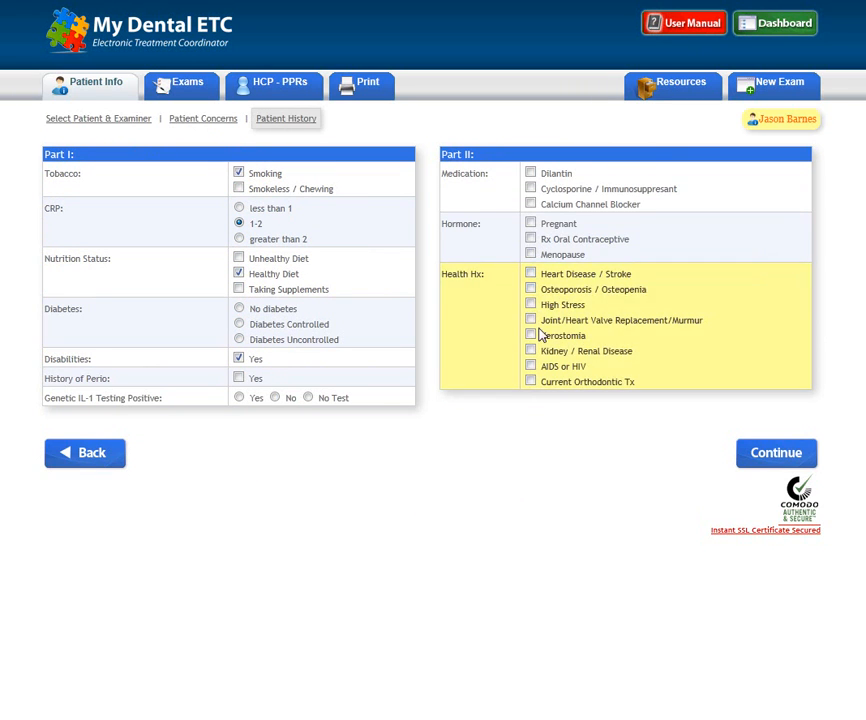
{"action": "left_click", "coordinate": [530, 304]}
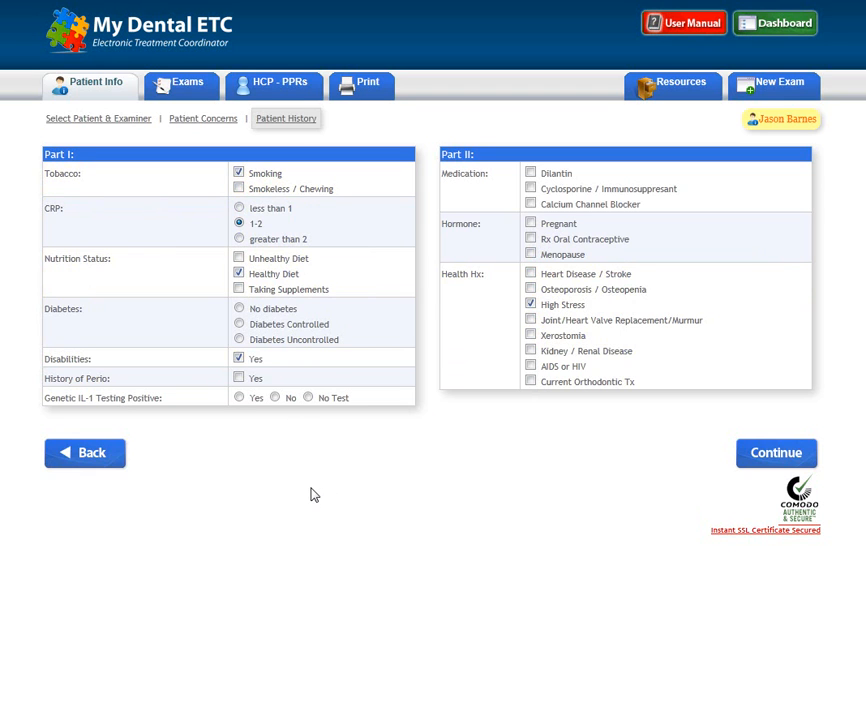
{"action": "left_click", "coordinate": [767, 460]}
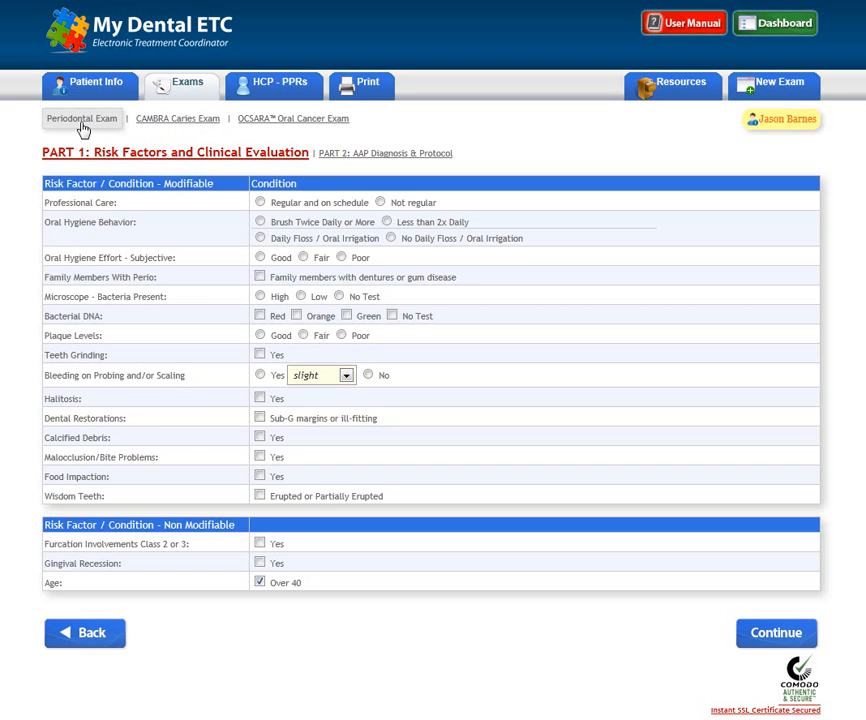
In the periodontal exam, record regular professional care, brushing less than 2x daily, no daily floss, and fair oral hygiene effort
{"action": "left_click", "coordinate": [260, 203]}
{"action": "left_click", "coordinate": [387, 221]}
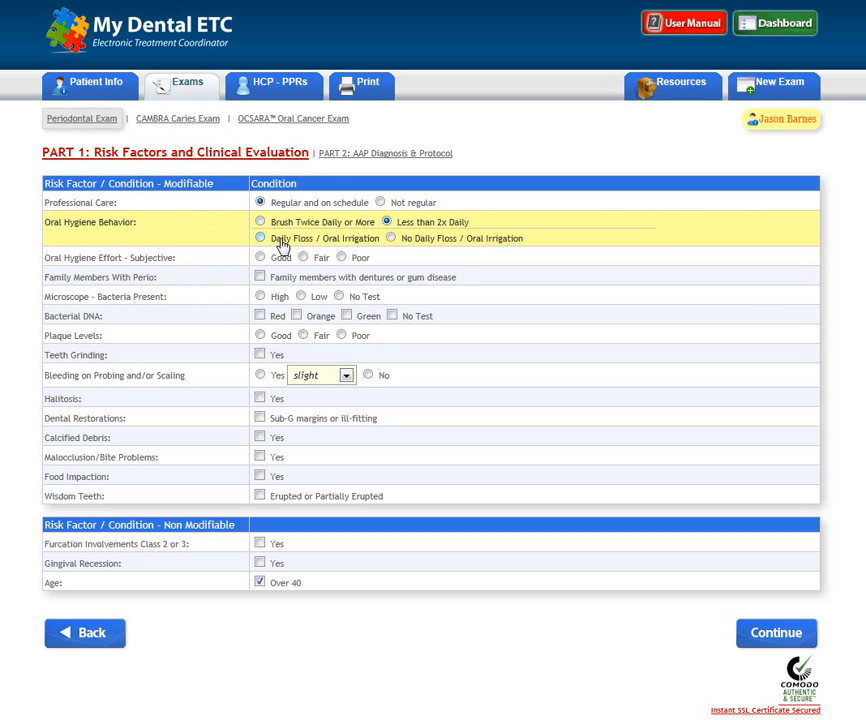
{"action": "left_click", "coordinate": [391, 238]}
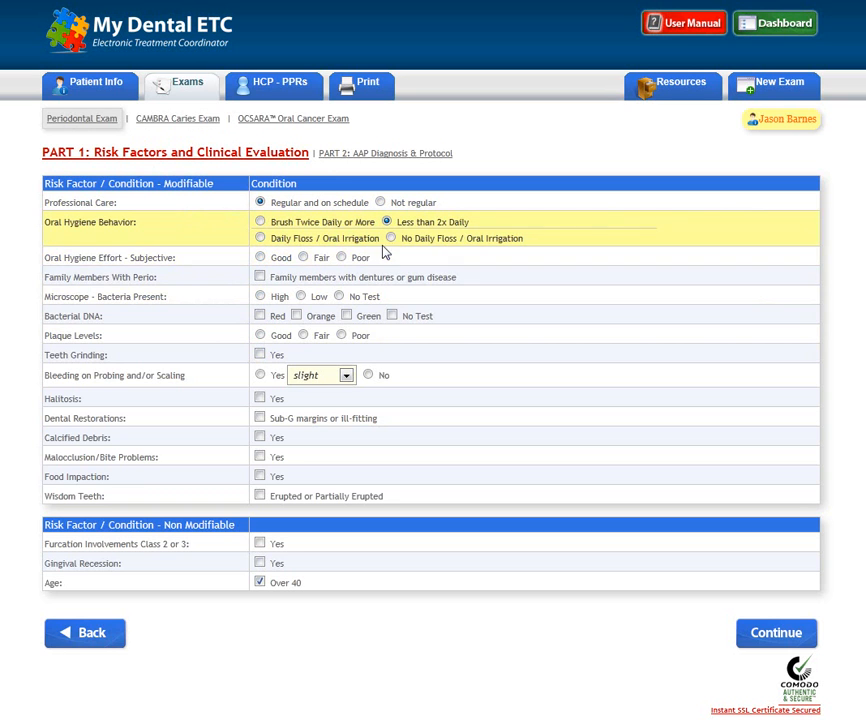
{"action": "left_click", "coordinate": [303, 257]}
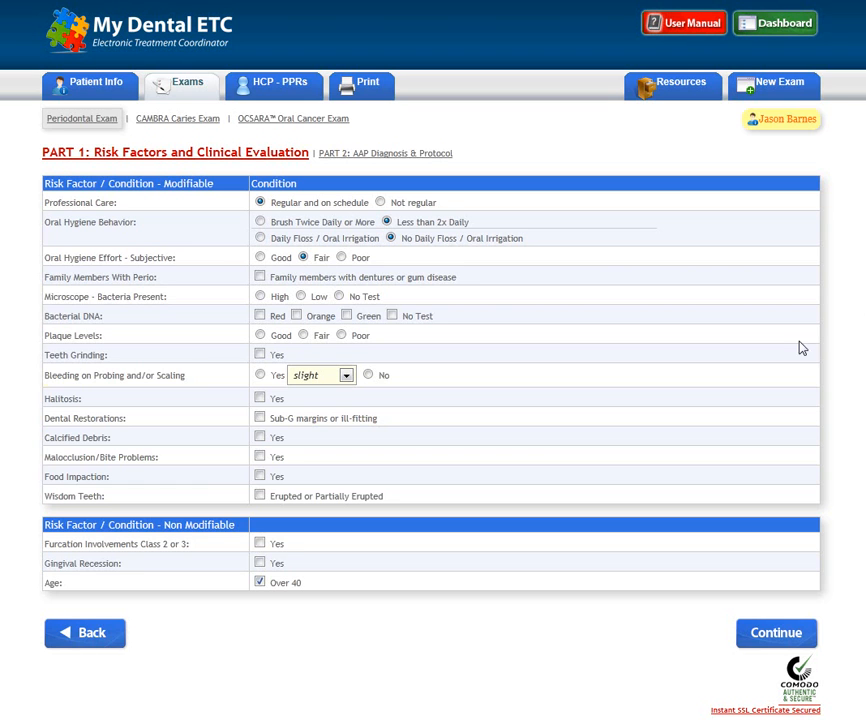
Record no bleeding on probing and halitosis, and set the 1989 AAP diagnosis to 2 Early Perio (4-5mm)
{"action": "left_click", "coordinate": [368, 374]}
{"action": "left_click", "coordinate": [260, 398]}
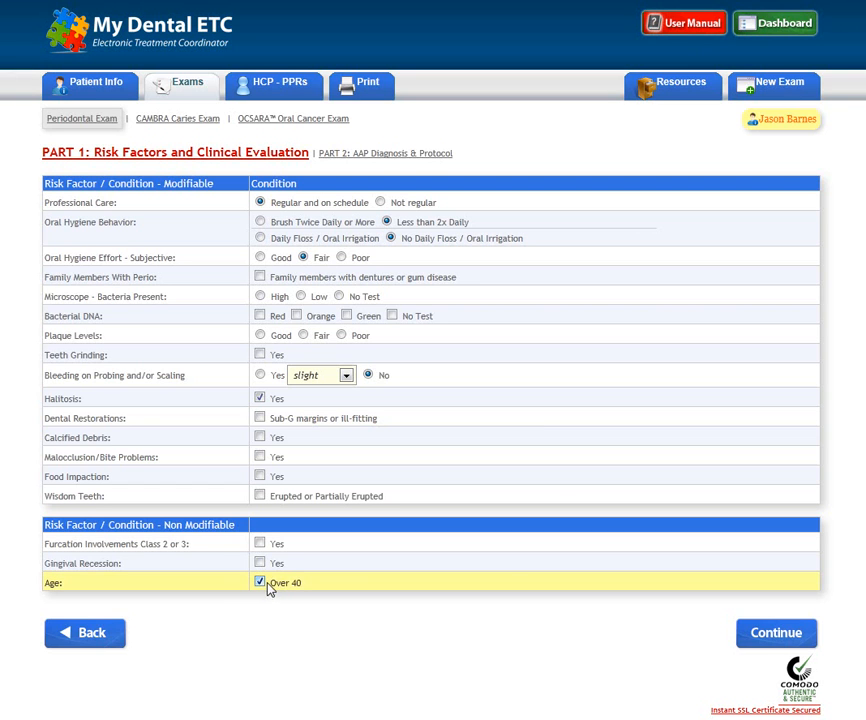
{"action": "left_click", "coordinate": [761, 635]}
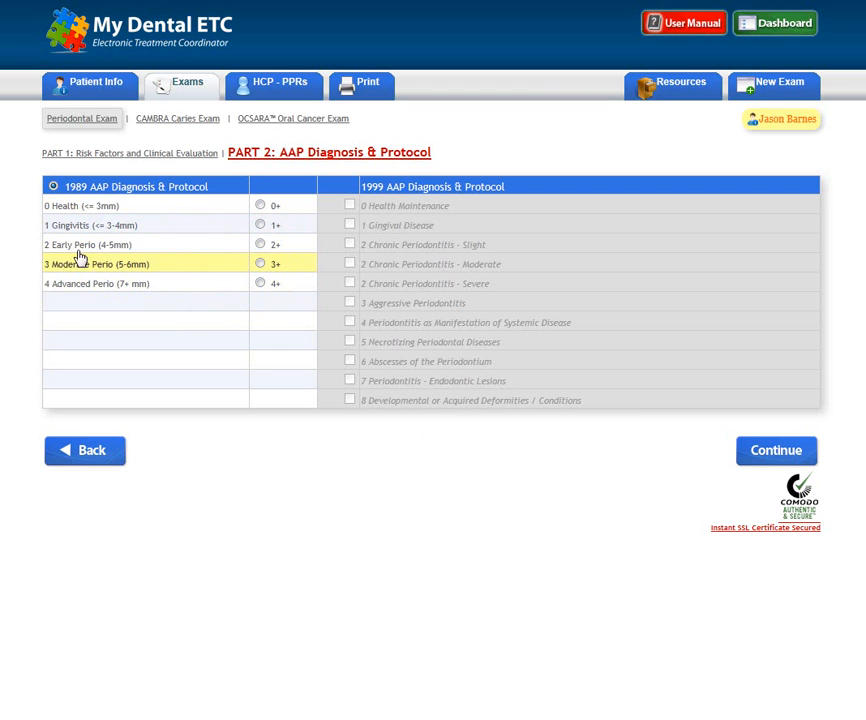
{"action": "left_click", "coordinate": [260, 245]}
{"action": "left_click", "coordinate": [766, 454]}
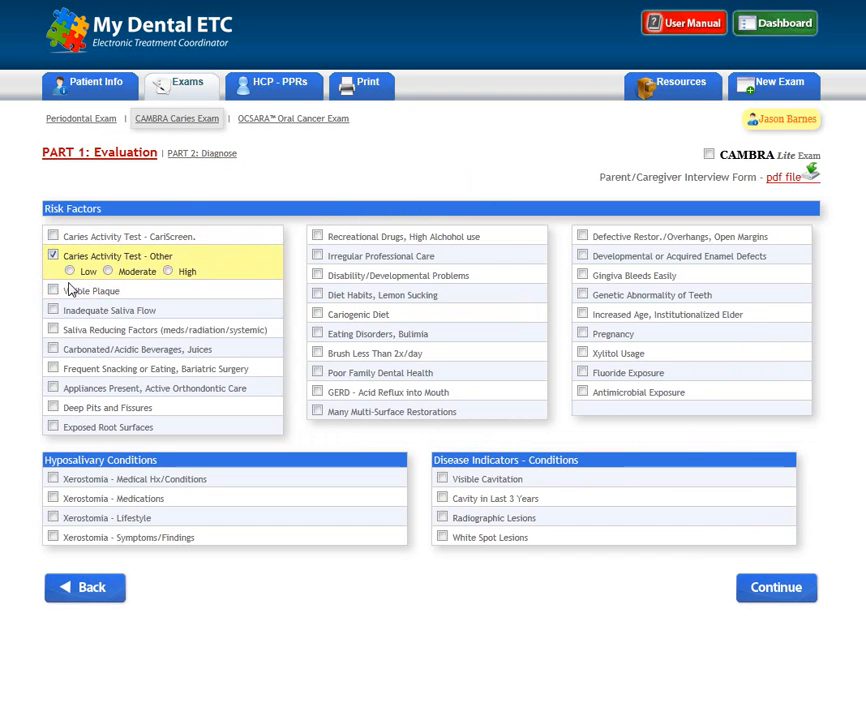
In the caries evaluation, mark low carbonated beverages, cariogenic diet, poor family dental health, easily bleeding gingiva, increased age, and cavity in last 3 years
{"action": "left_click", "coordinate": [53, 349]}
{"action": "left_click", "coordinate": [317, 314]}
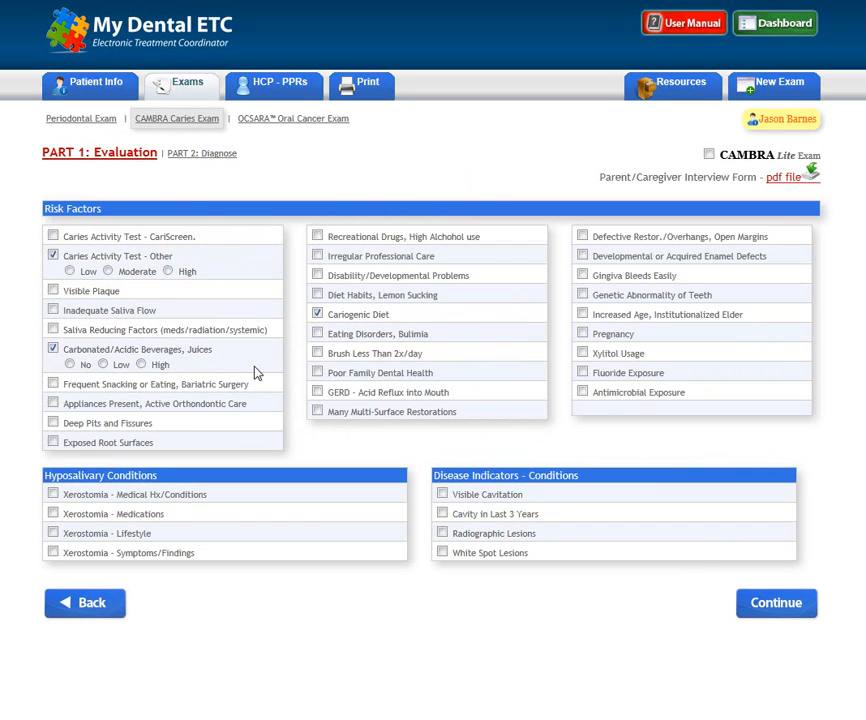
{"action": "left_click", "coordinate": [103, 365]}
{"action": "left_click", "coordinate": [317, 373]}
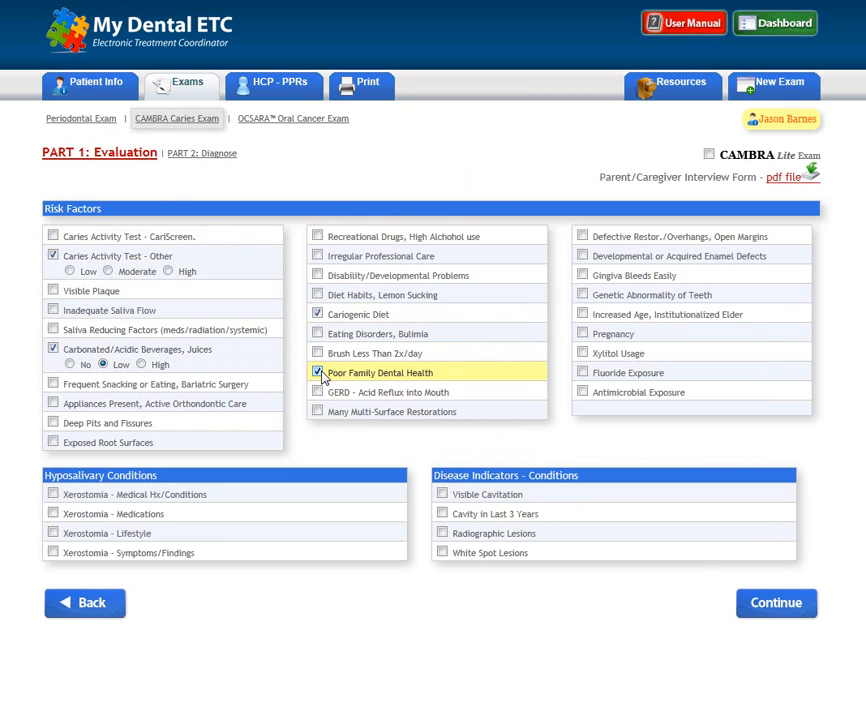
{"action": "left_click", "coordinate": [582, 275]}
{"action": "left_click", "coordinate": [582, 315]}
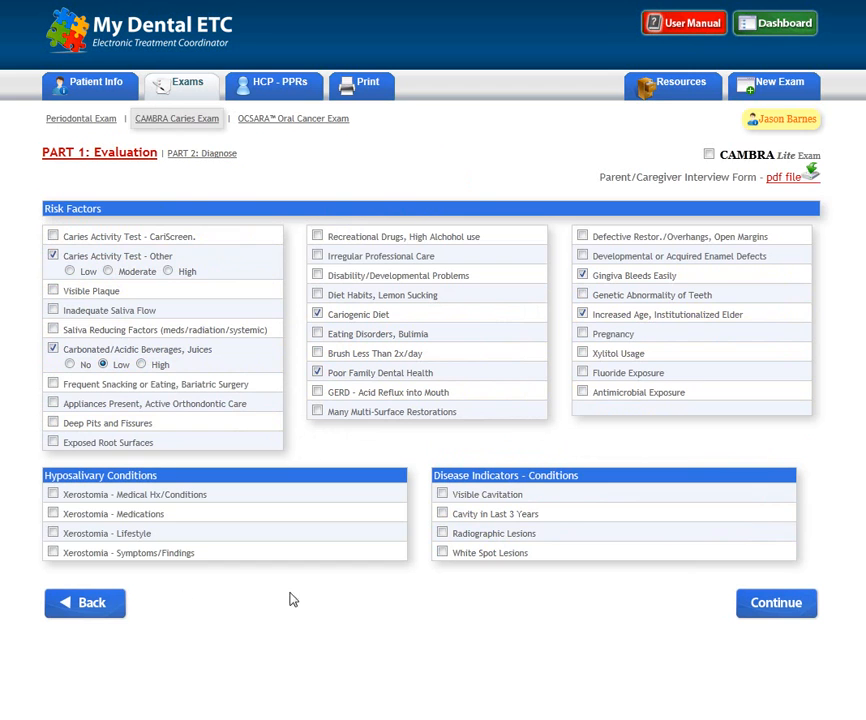
{"action": "left_click", "coordinate": [442, 513]}
{"action": "left_click", "coordinate": [785, 612]}
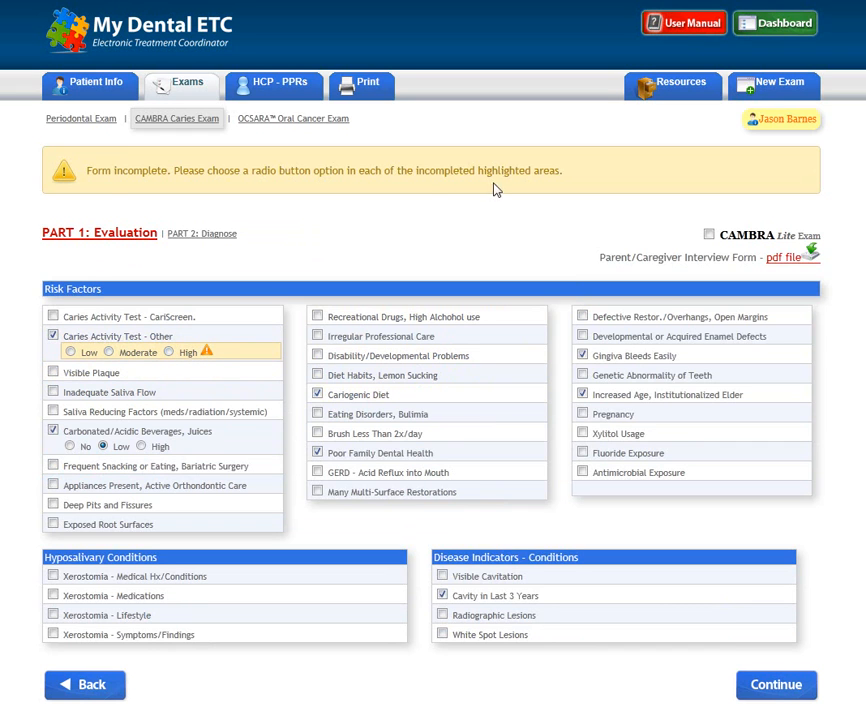
Rate Caries Activity Test - Other as Moderate and diagnose the patient's caries risk as High Risk
{"action": "left_click", "coordinate": [109, 354]}
{"action": "left_click", "coordinate": [765, 688]}
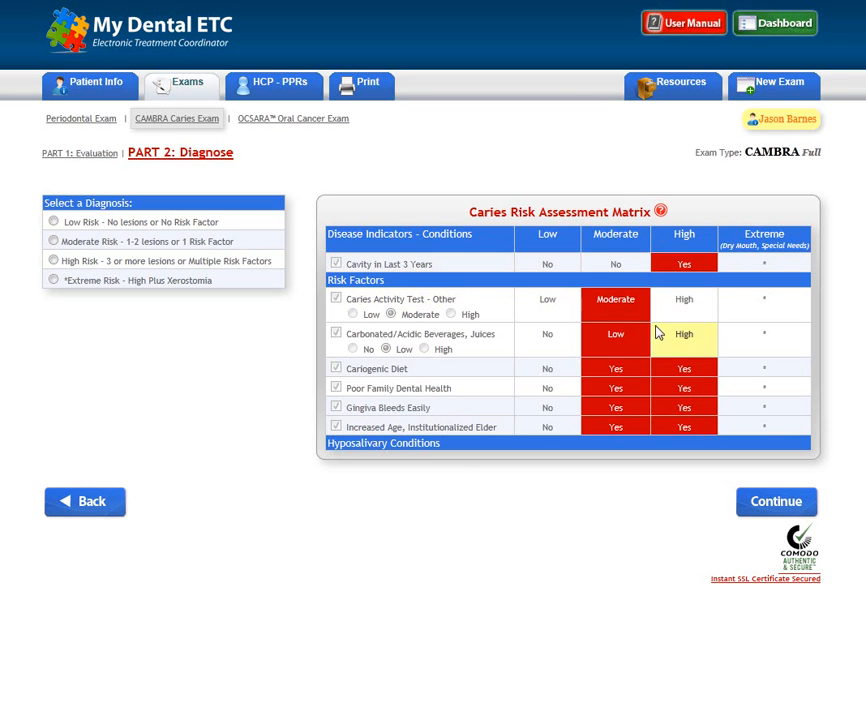
{"action": "left_click", "coordinate": [53, 261]}
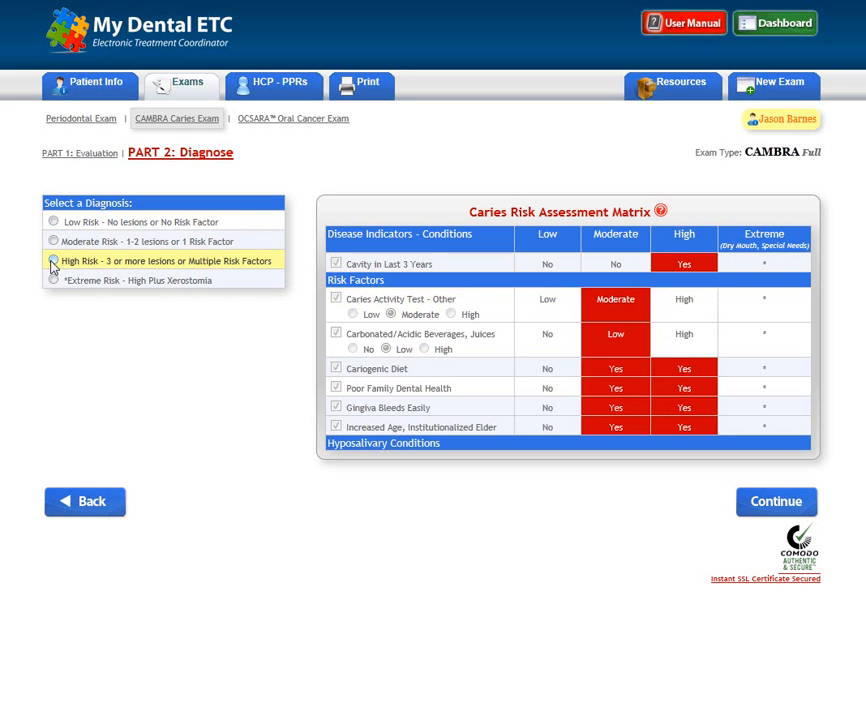
{"action": "left_click", "coordinate": [764, 508]}
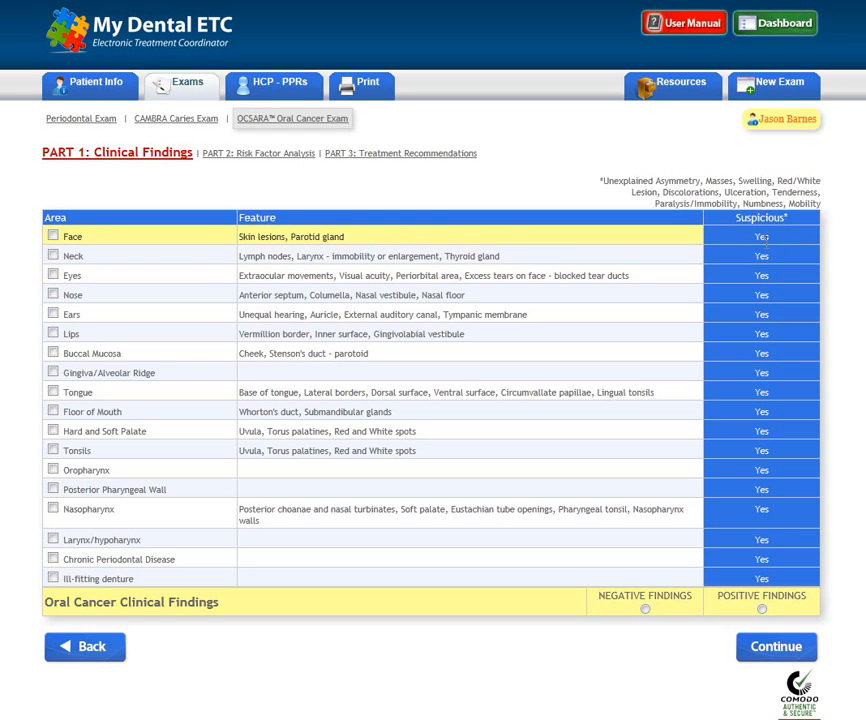
Mark the face as a suspicious area and record positive oral cancer clinical findings
{"action": "left_click", "coordinate": [53, 237]}
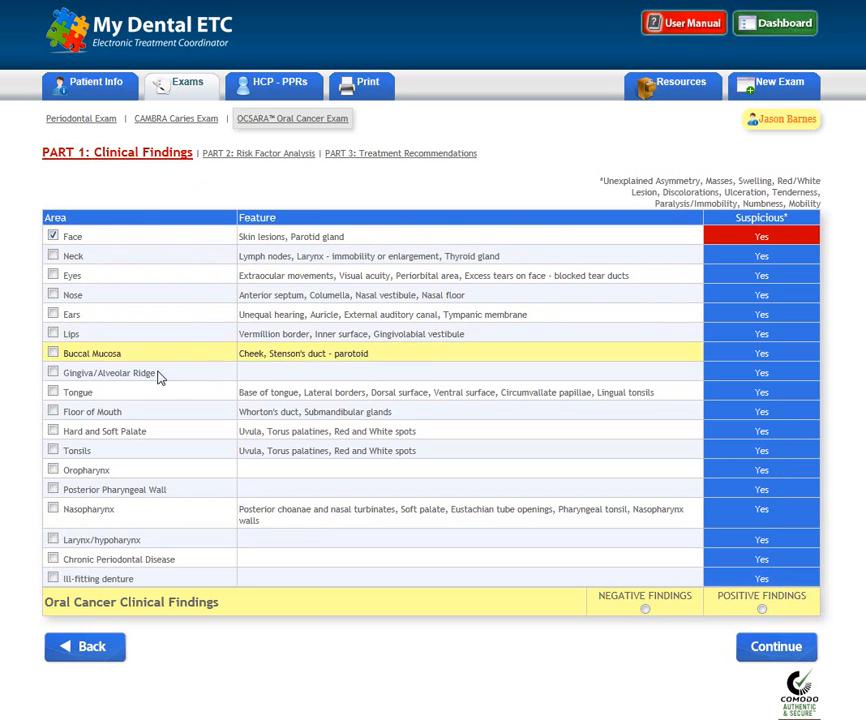
{"action": "left_click", "coordinate": [762, 610]}
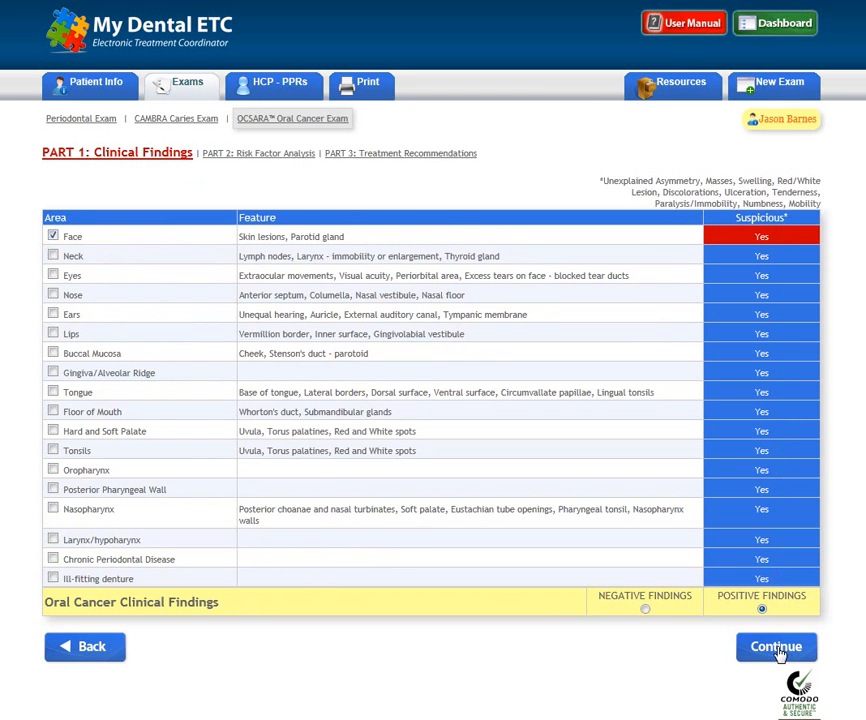
{"action": "left_click", "coordinate": [778, 648]}
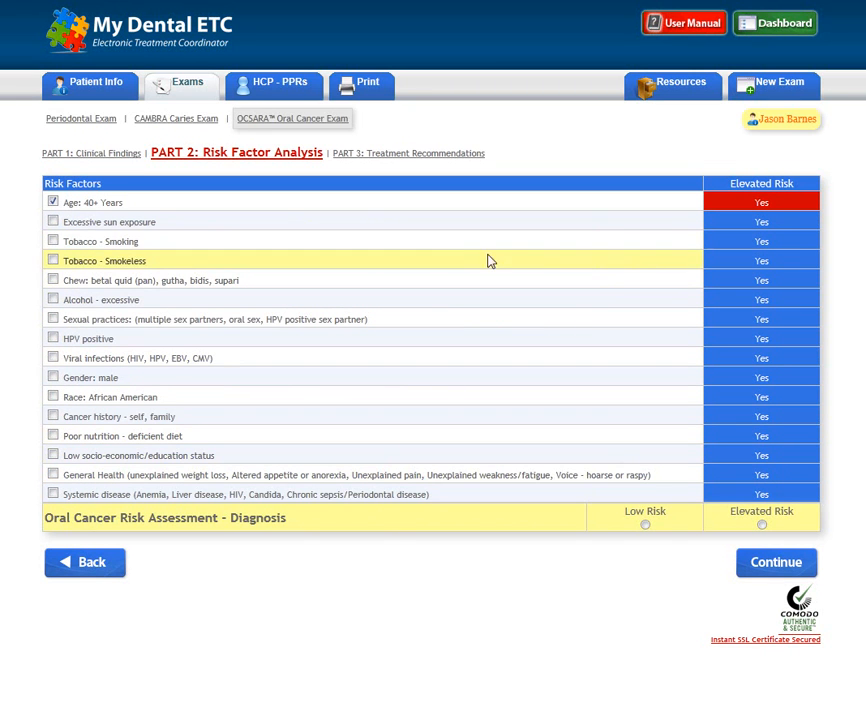
Add smoking, male gender, and low socio-economic/education status as oral cancer risk factors and diagnose Elevated Risk
{"action": "left_click", "coordinate": [53, 242]}
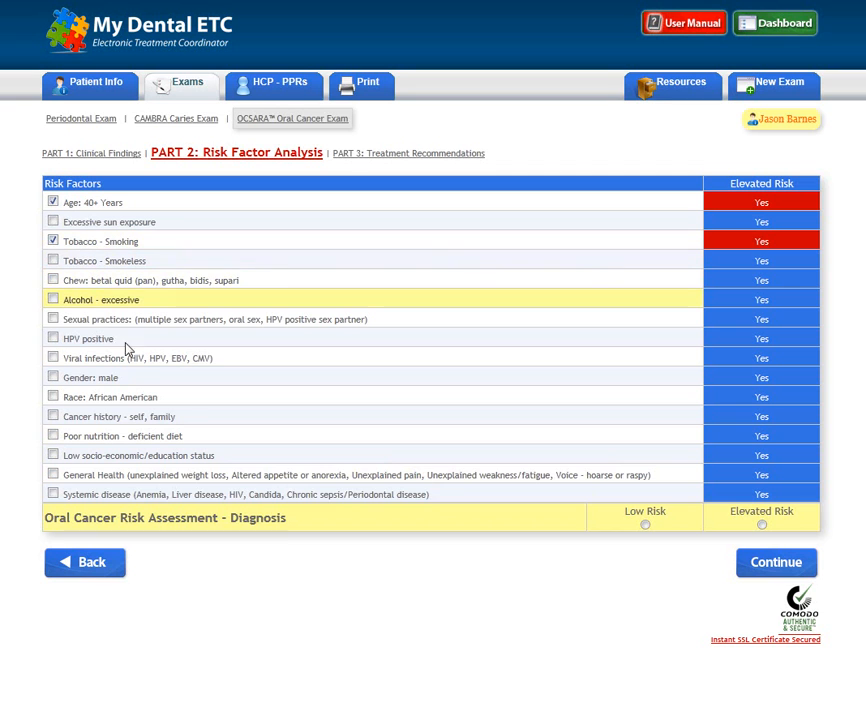
{"action": "left_click", "coordinate": [53, 378]}
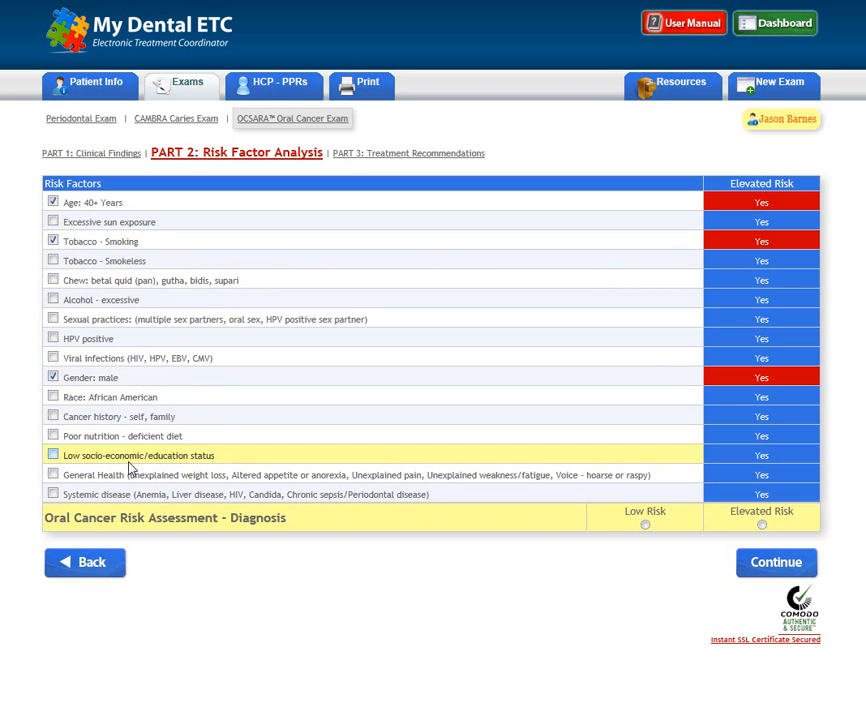
{"action": "left_click", "coordinate": [53, 456]}
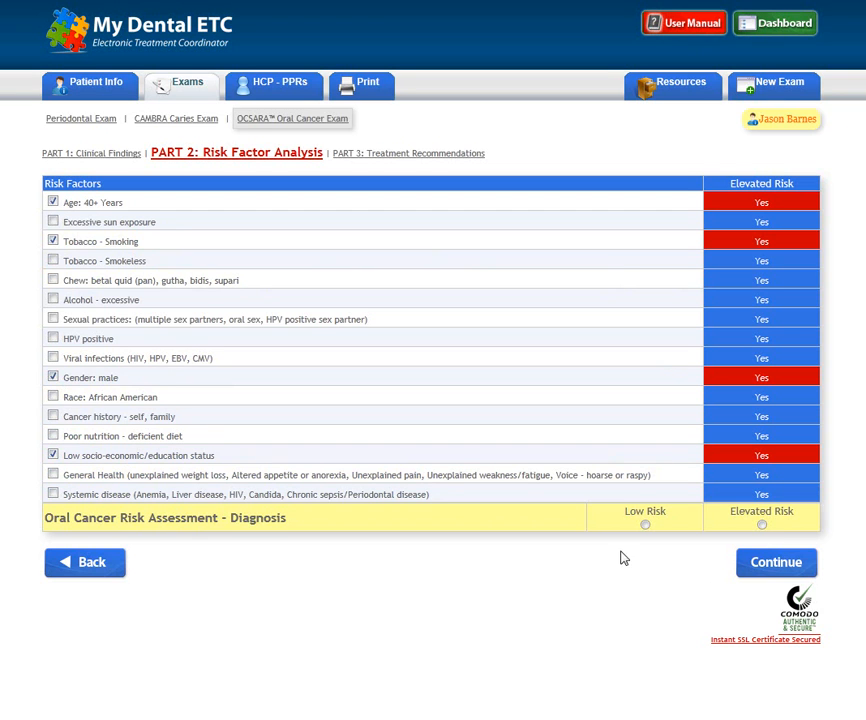
{"action": "left_click", "coordinate": [762, 524]}
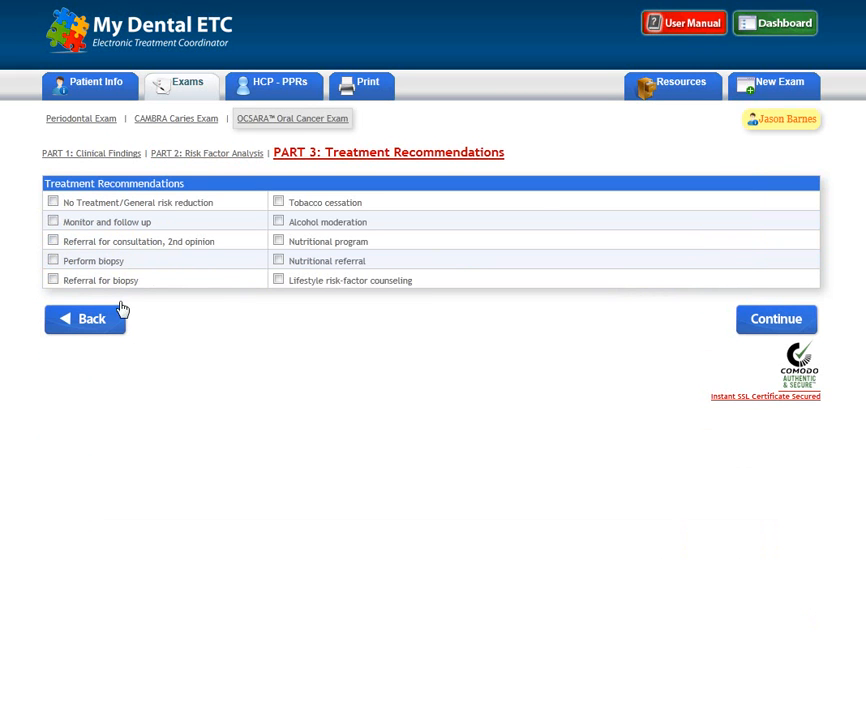
Recommend tobacco cessation and referral for consultation, 2nd opinion, as the oral cancer exam's treatment
{"action": "left_click", "coordinate": [279, 202]}
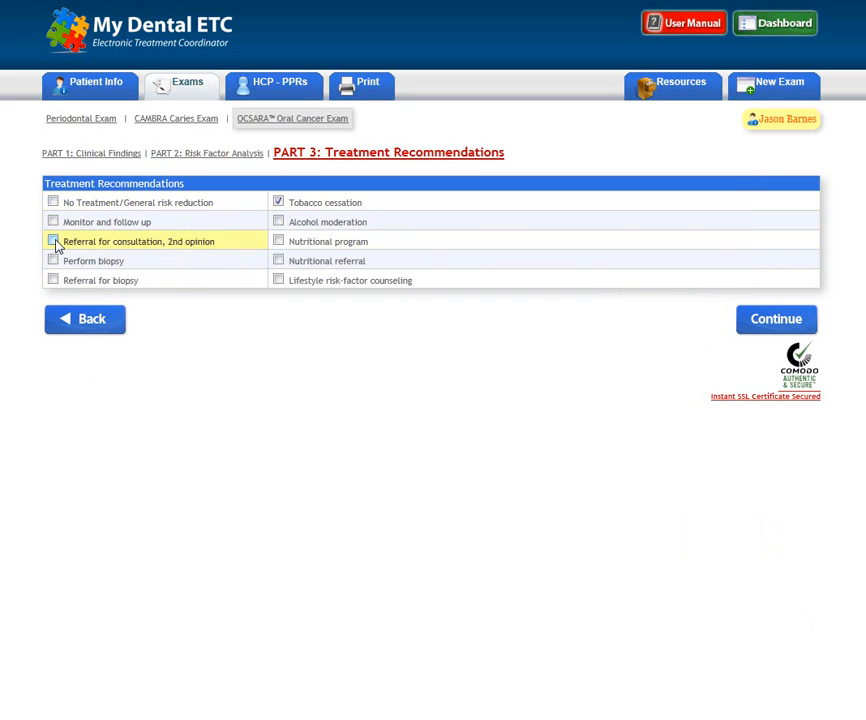
{"action": "left_click", "coordinate": [53, 226]}
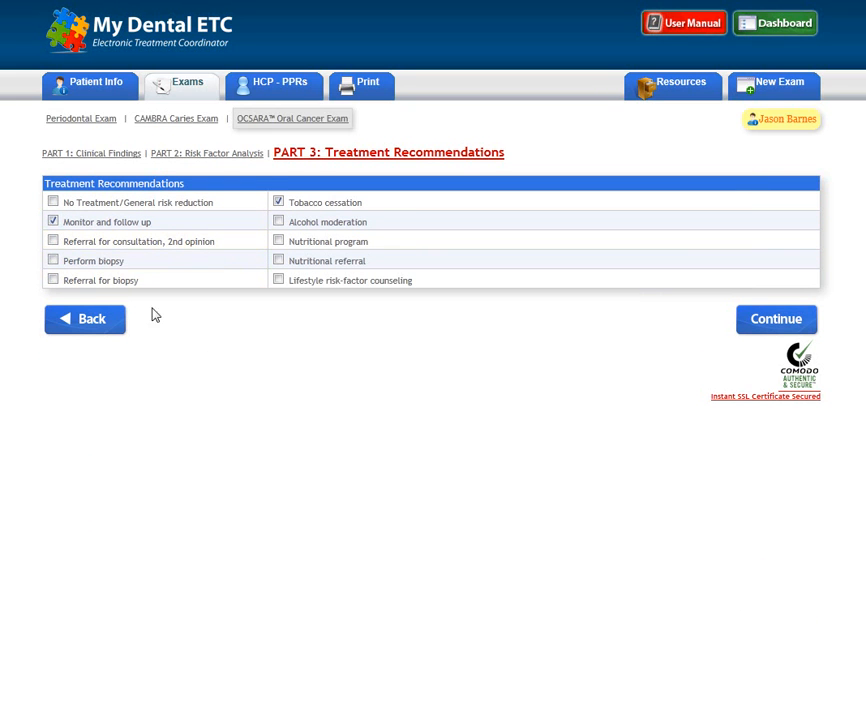
{"action": "left_click", "coordinate": [54, 242]}
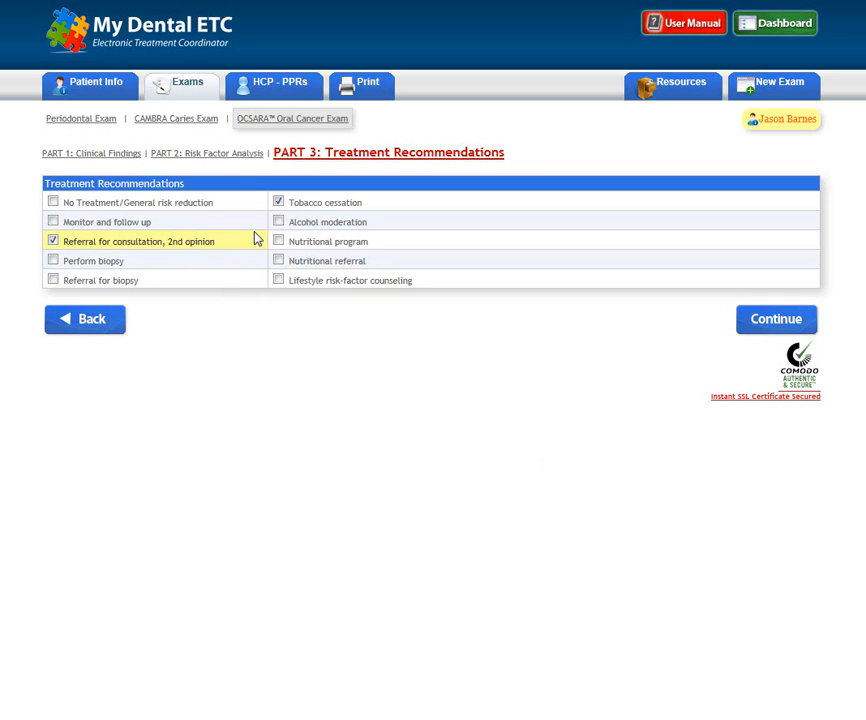
Return to the periodontal exam's risk factors and mark calcified debris as present
{"action": "left_click", "coordinate": [105, 124]}
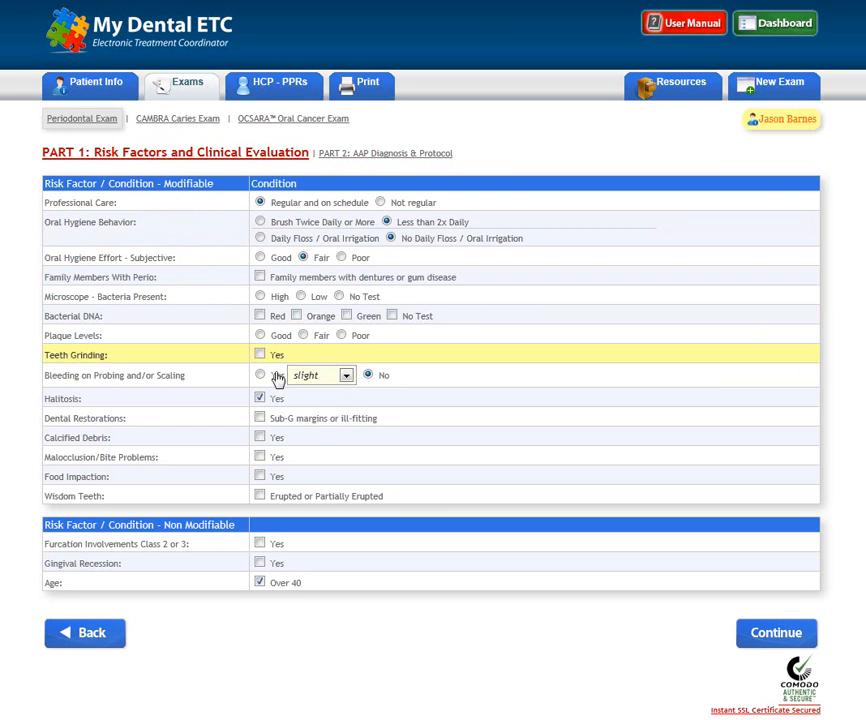
{"action": "left_click", "coordinate": [260, 439]}
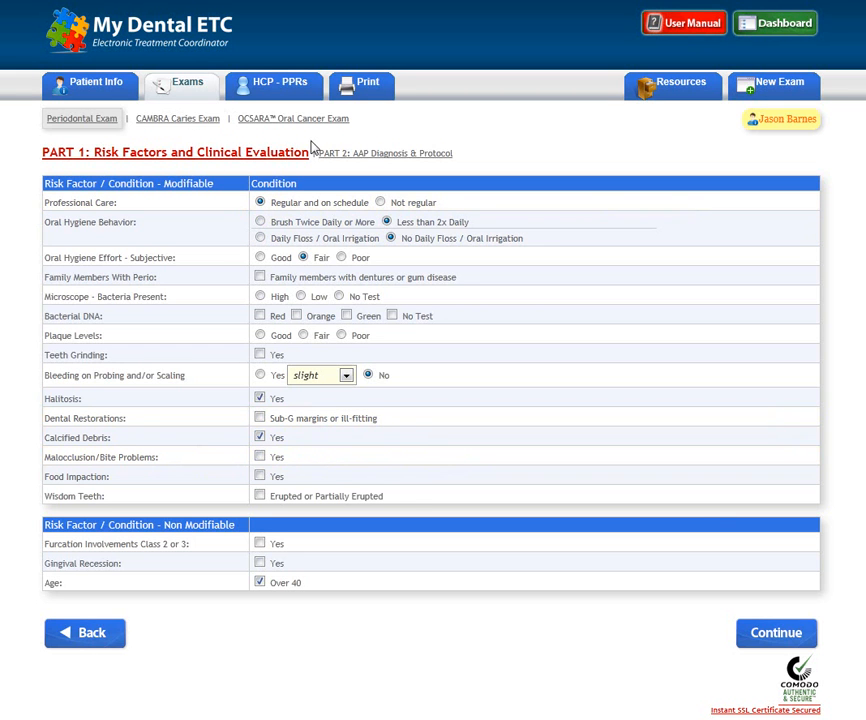
Add smokeless tobacco as a risk factor in the OCSARA oral cancer exam's risk factor analysis
{"action": "left_click", "coordinate": [303, 122]}
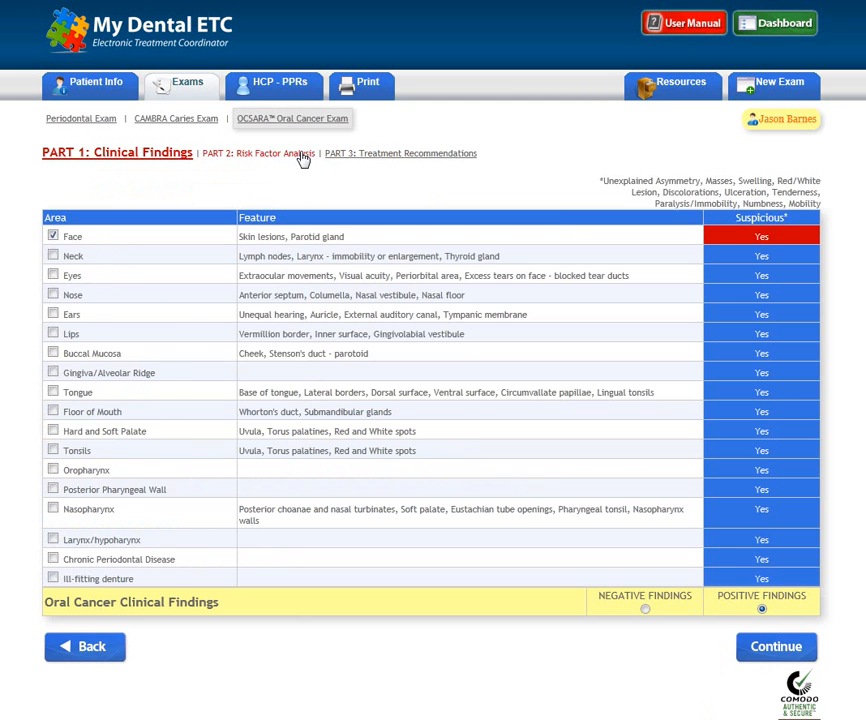
{"action": "left_click", "coordinate": [300, 155]}
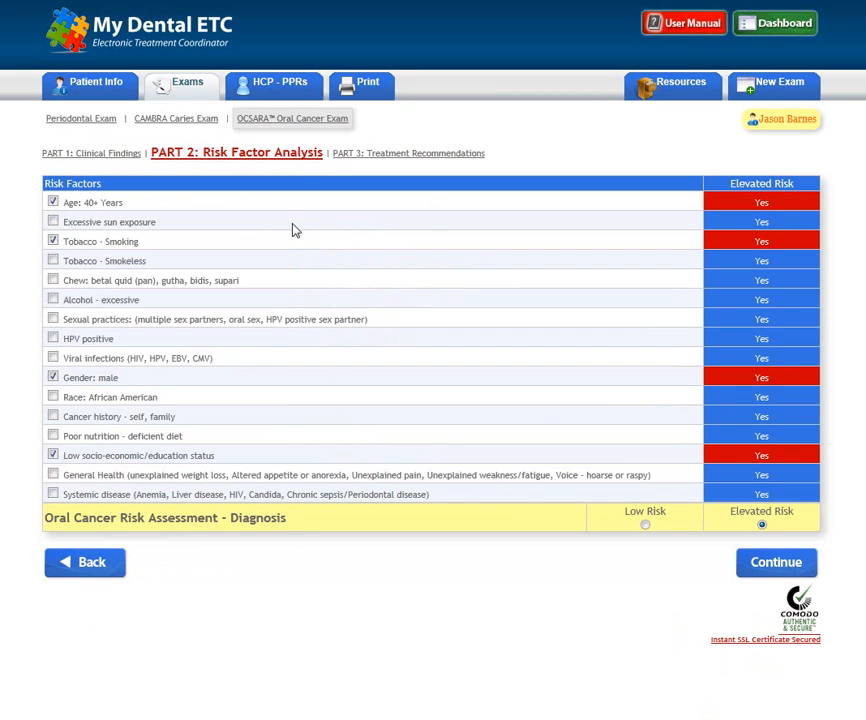
{"action": "left_click", "coordinate": [53, 281]}
{"action": "left_click", "coordinate": [58, 285]}
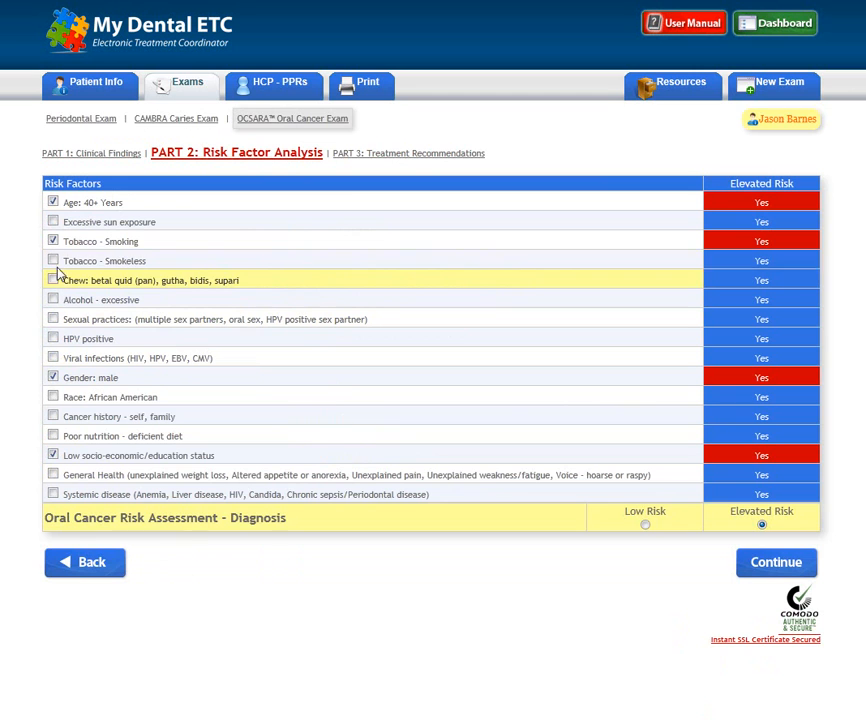
{"action": "left_click", "coordinate": [215, 263]}
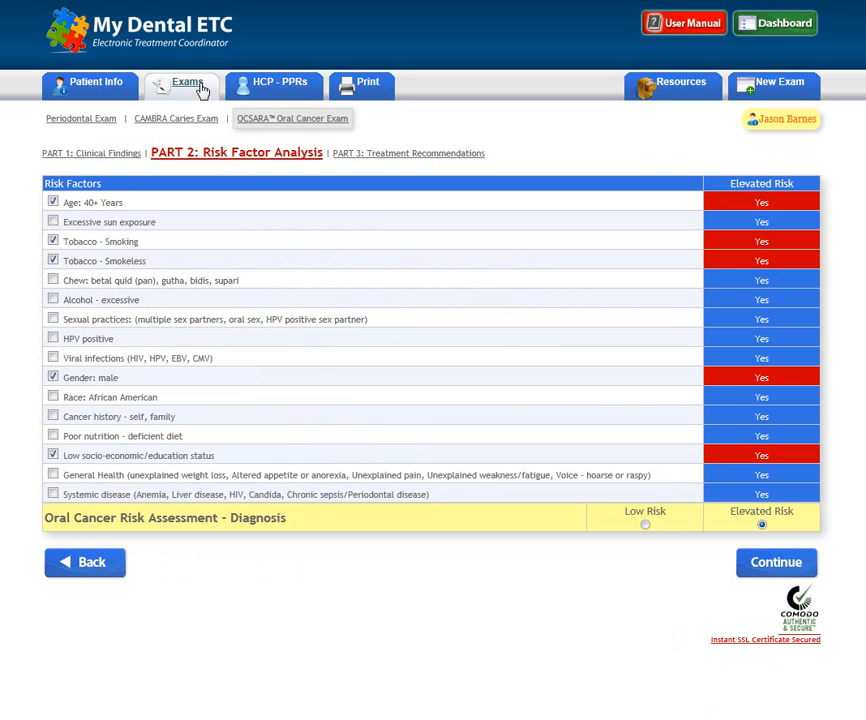
View the patient concerns in the patient information and return to the periodontal exam's risk factors and clinical evaluation
{"action": "left_click", "coordinate": [89, 119]}
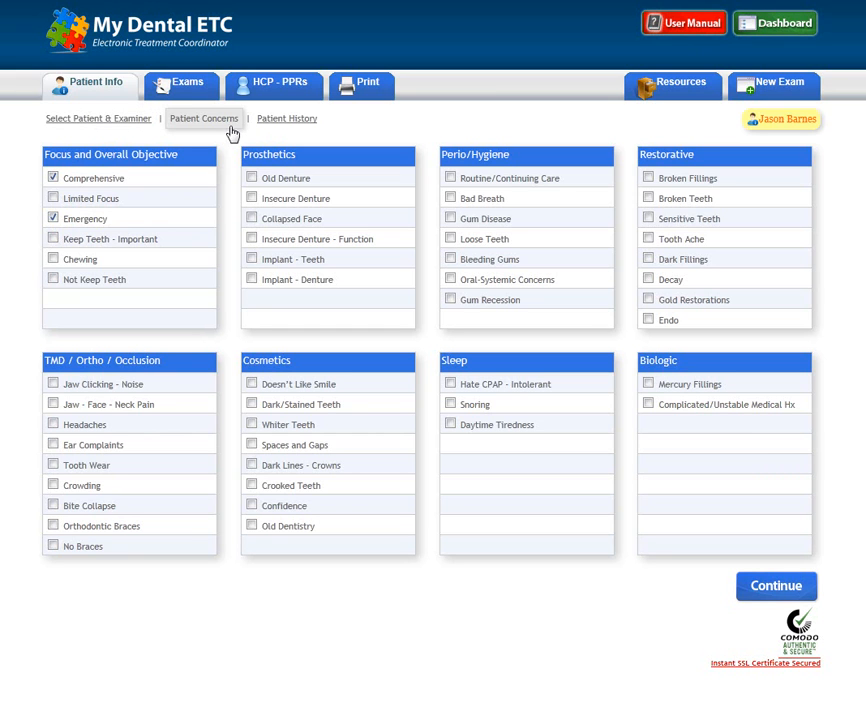
{"action": "left_click", "coordinate": [189, 94]}
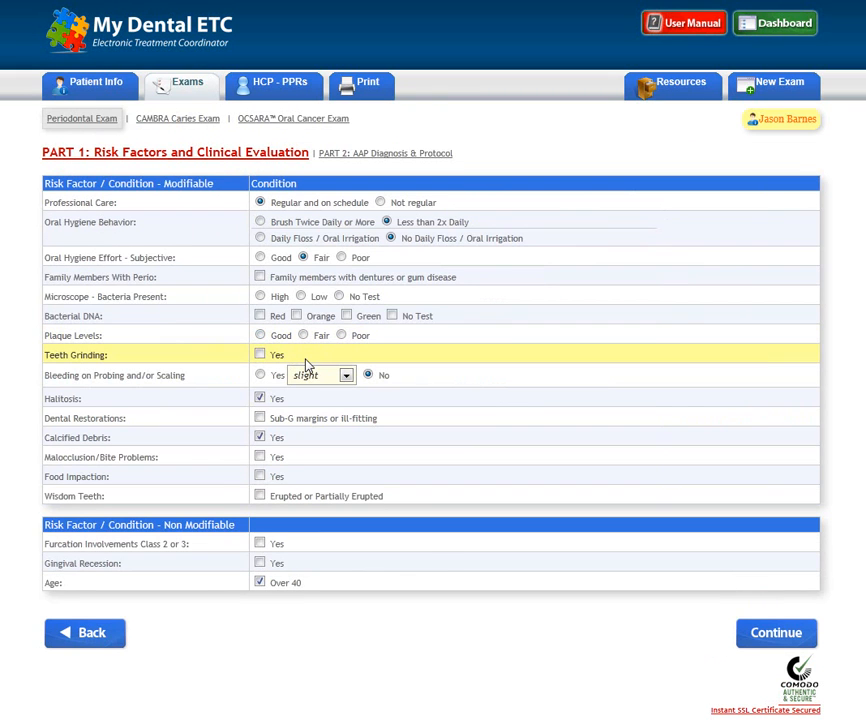